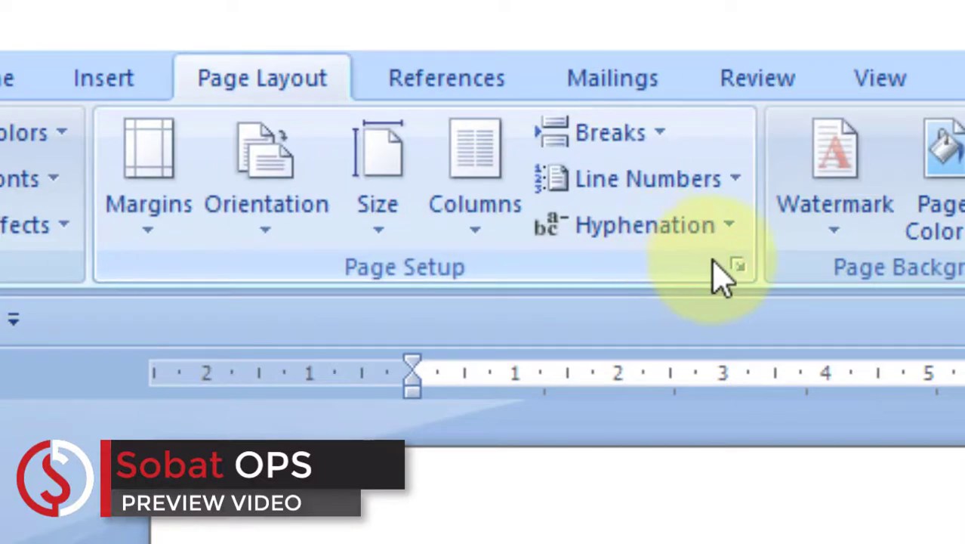
Launch the Page Setup dialog from the Page Layout tab.
{"action": "left_click", "coordinate": [737, 265]}
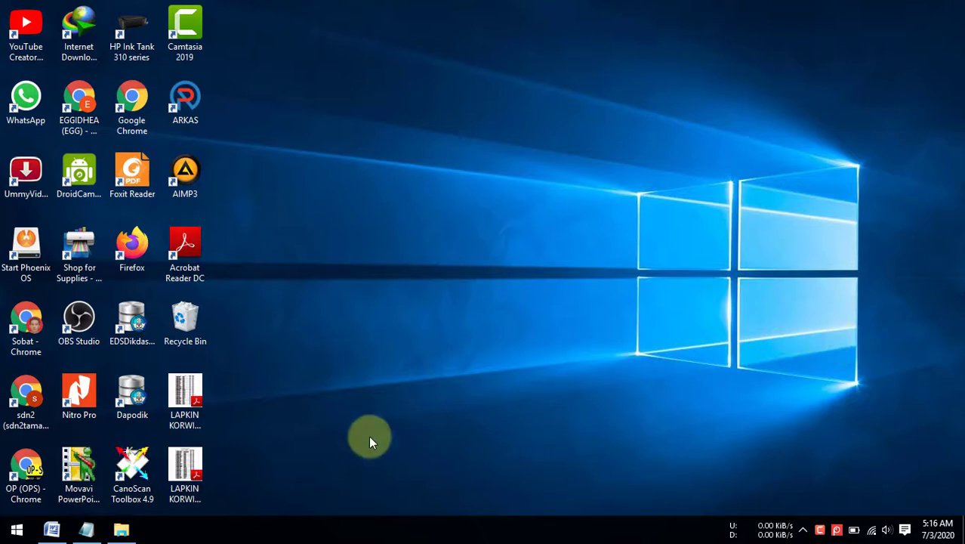
Restore the minimized Word document from the taskbar.
{"action": "left_click", "coordinate": [51, 529]}
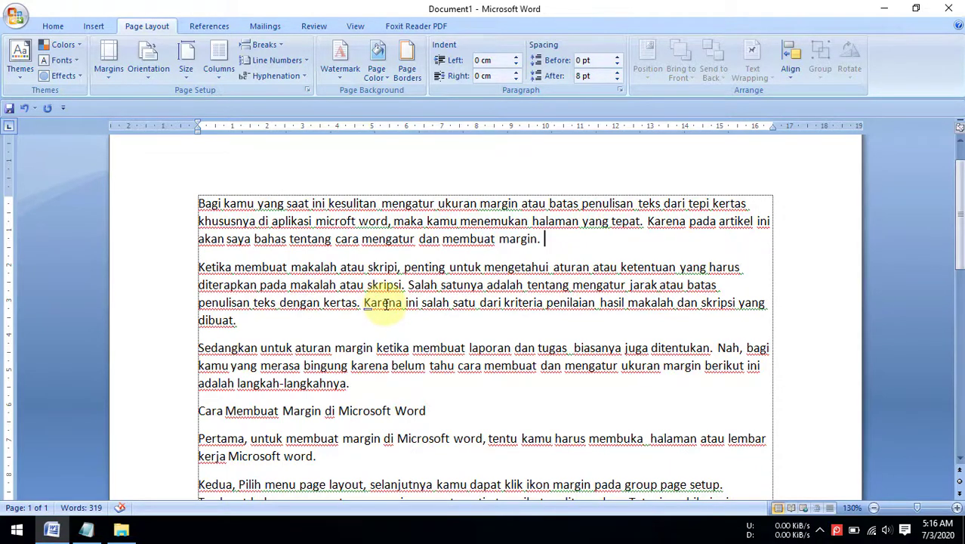
{"action": "scroll", "coordinate": [386, 305], "scroll_direction": "up", "scroll_amount": 1}
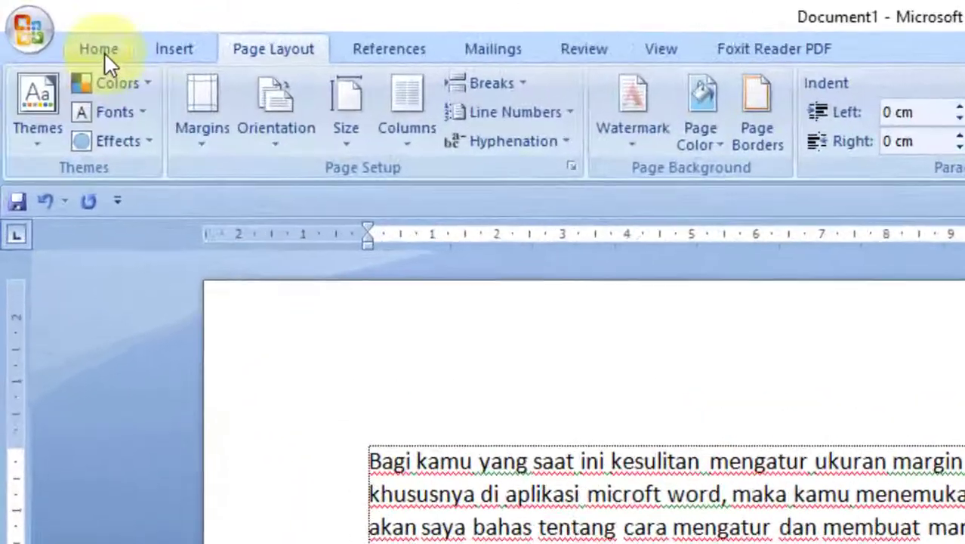
{"action": "left_click", "coordinate": [56, 27]}
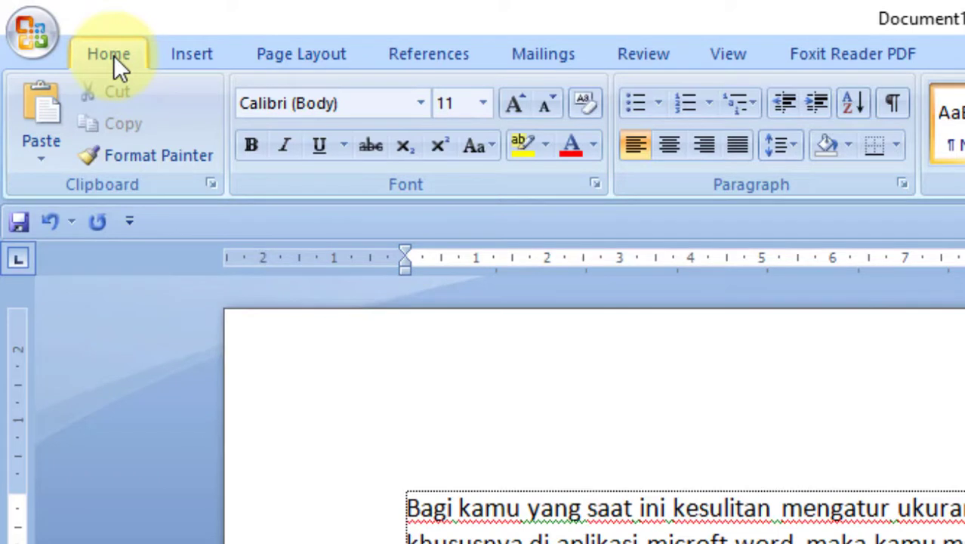
{"action": "left_click", "coordinate": [291, 59]}
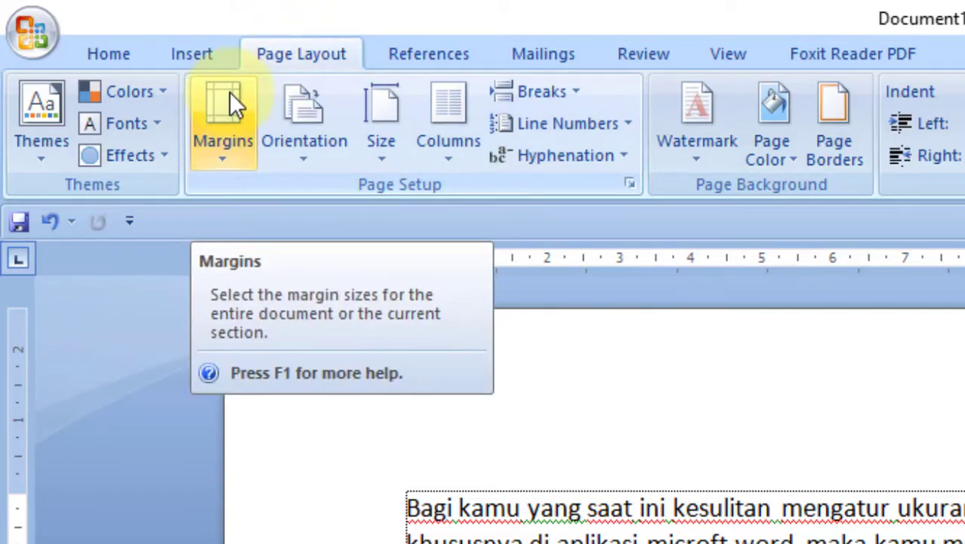
Choose Custom Margins from the Margins gallery to open Page Setup.
{"action": "left_click", "coordinate": [229, 91]}
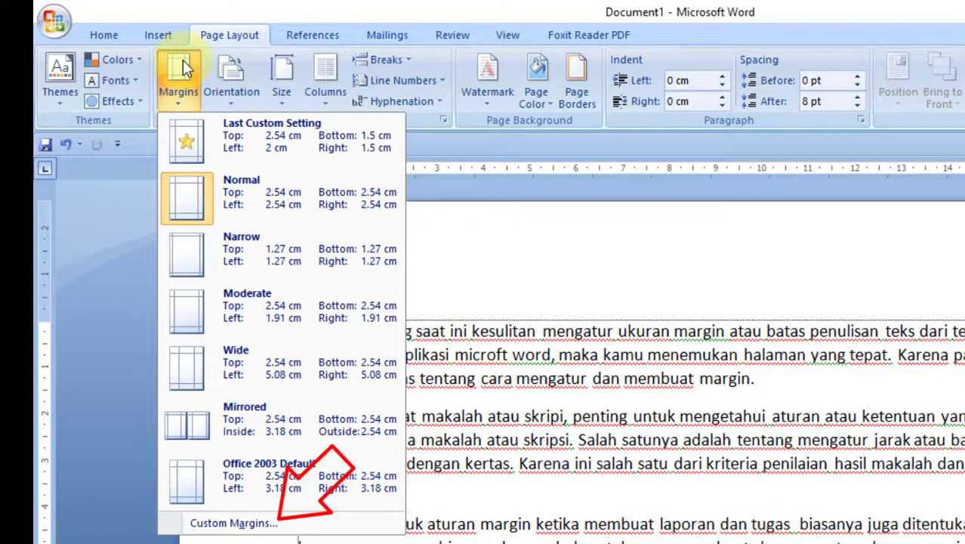
{"action": "left_click", "coordinate": [285, 527]}
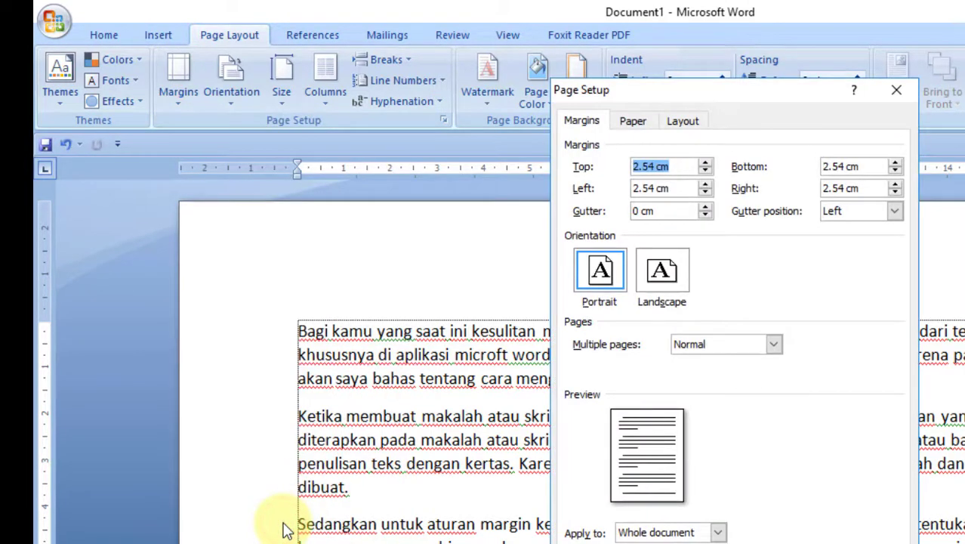
{"action": "left_click", "coordinate": [898, 90]}
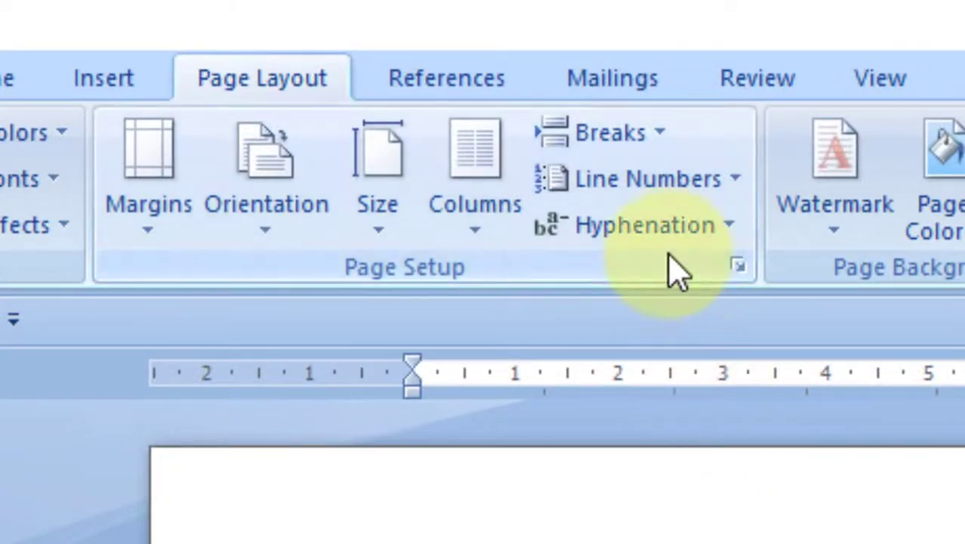
{"action": "left_click", "coordinate": [737, 265]}
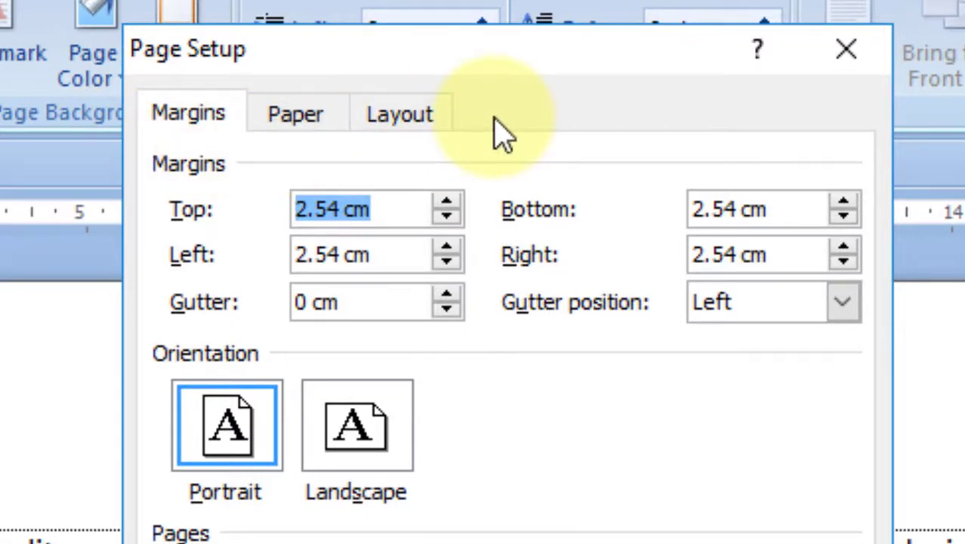
{"action": "left_click", "coordinate": [203, 128]}
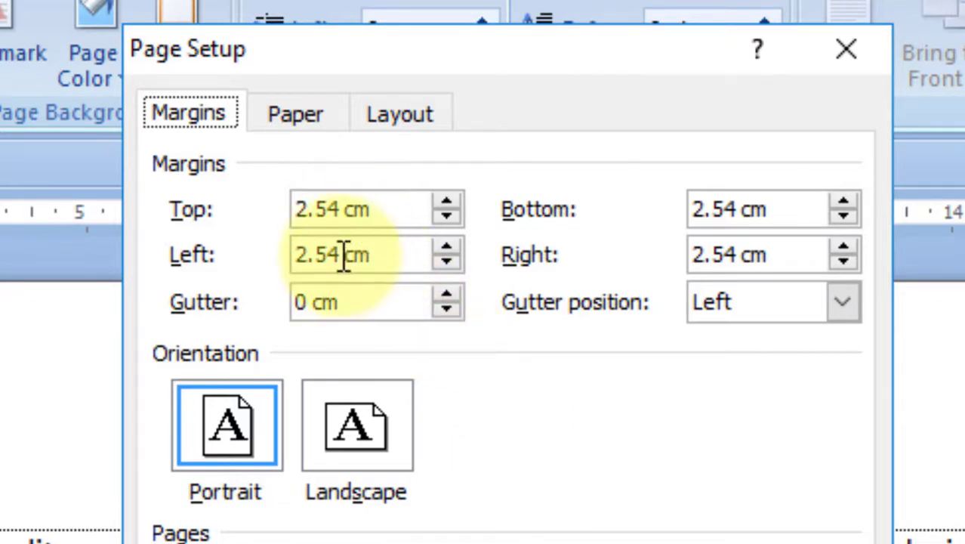
Replace the 2.54 cm margins with left 4, top 4, bottom 3, right 3 cm and confirm.
{"action": "left_click_drag", "start_coordinate": [343, 256], "coordinate": [270, 249]}
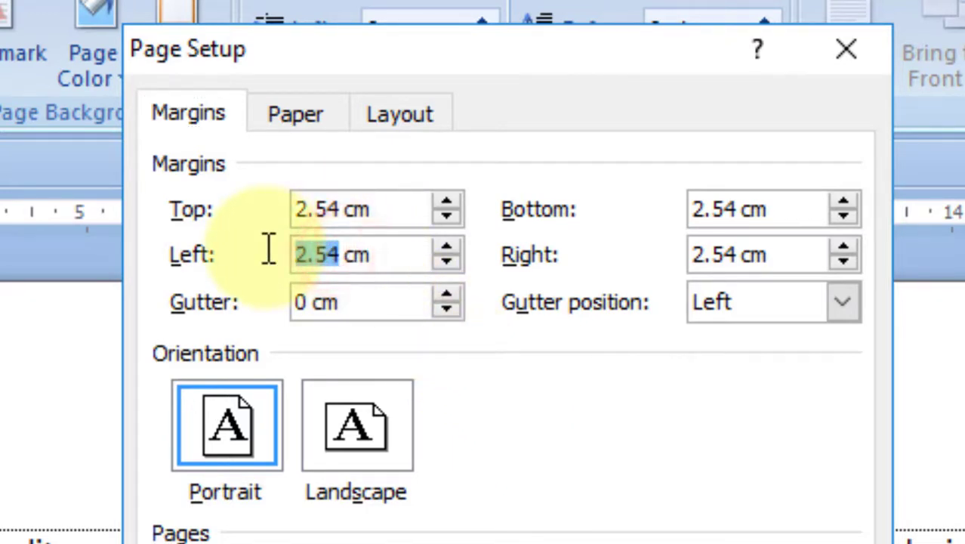
{"action": "type", "text": "4"}
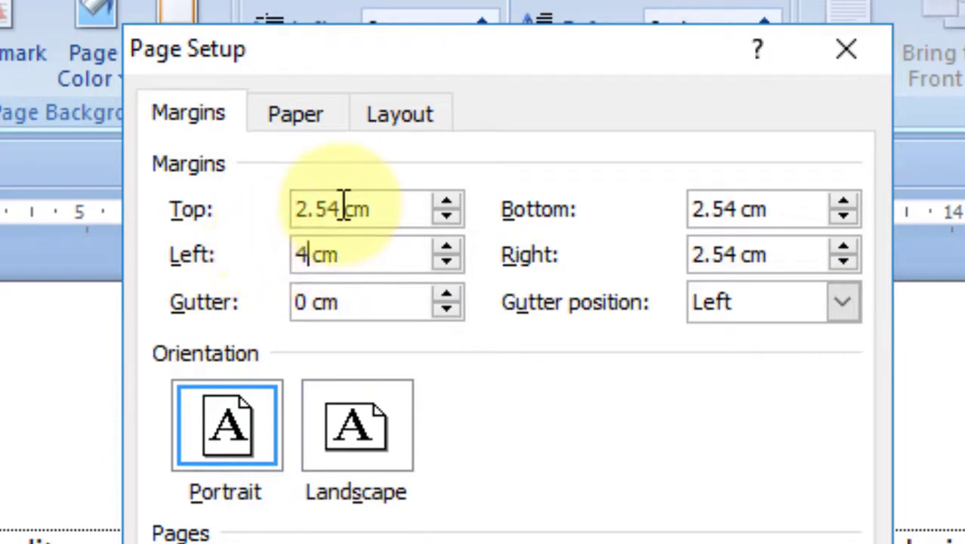
{"action": "left_click", "coordinate": [342, 207]}
{"action": "left_click_drag", "start_coordinate": [342, 207], "coordinate": [258, 205]}
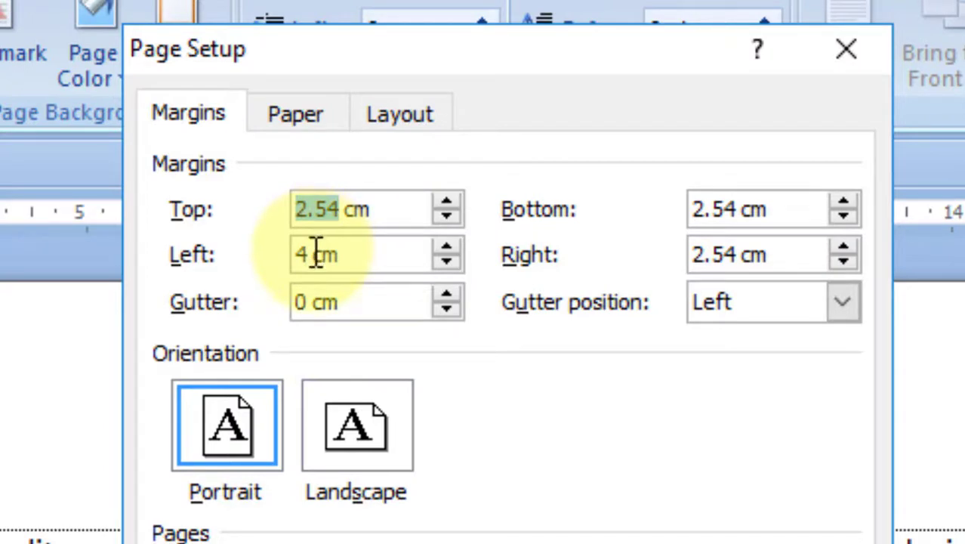
{"action": "type", "text": "4"}
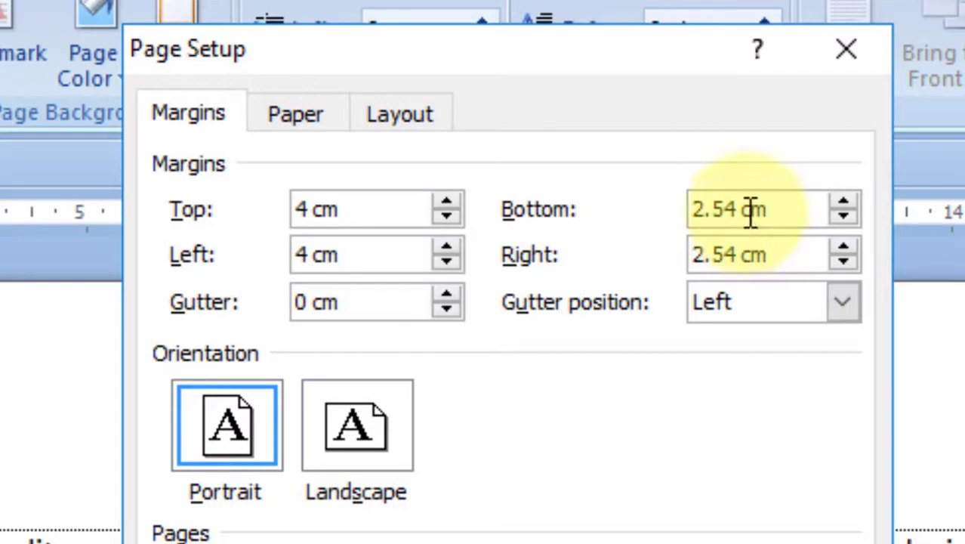
{"action": "left_click_drag", "start_coordinate": [736, 209], "coordinate": [657, 209]}
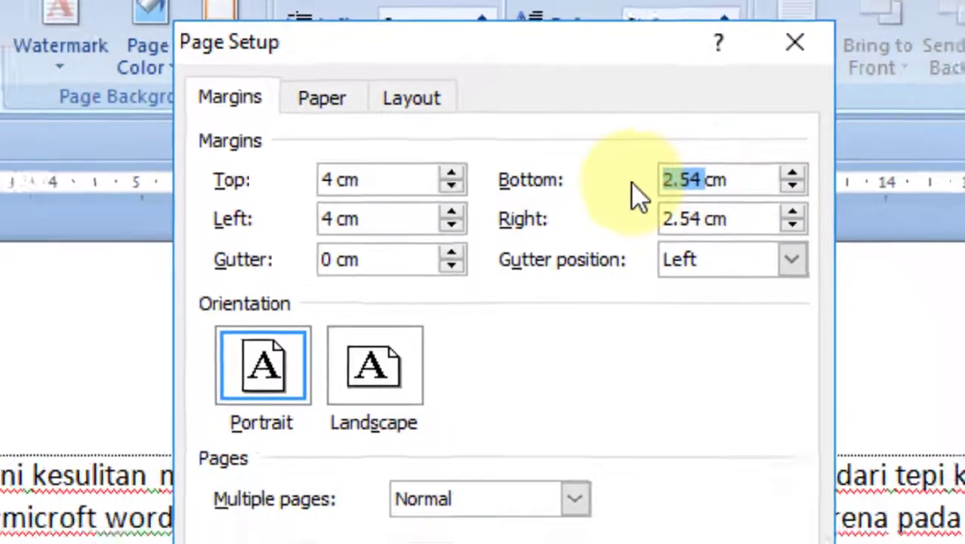
{"action": "type", "text": "3"}
{"action": "left_click_drag", "start_coordinate": [608, 121], "coordinate": [583, 121]}
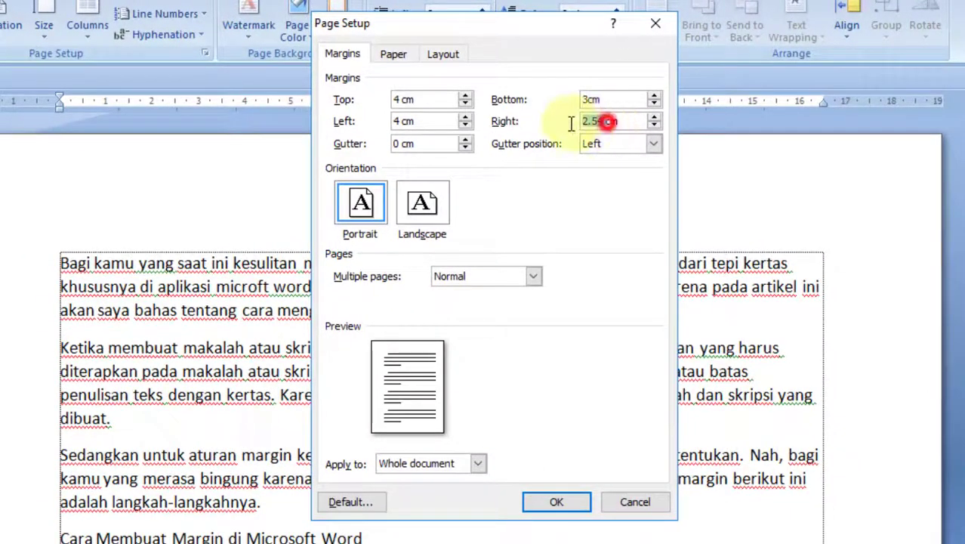
{"action": "type", "text": "3"}
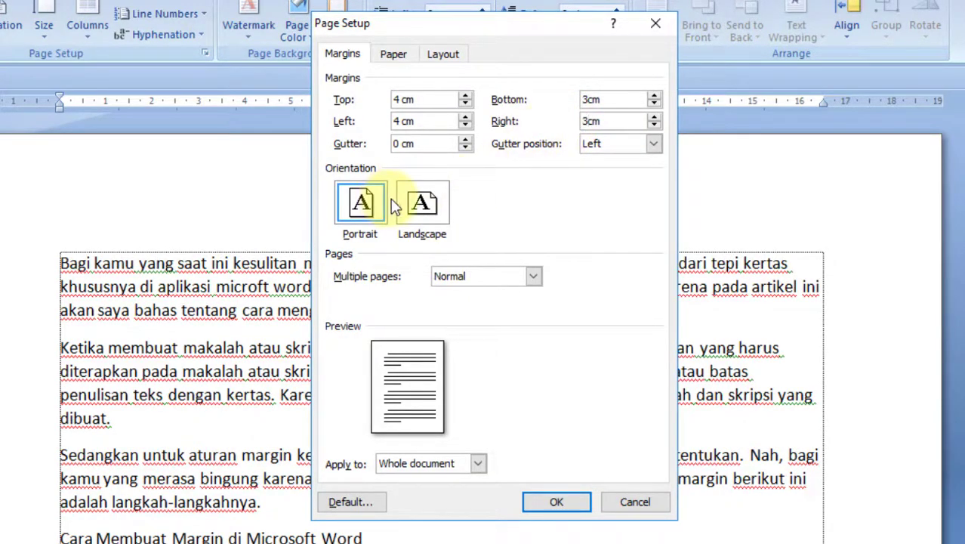
{"action": "left_click", "coordinate": [556, 501]}
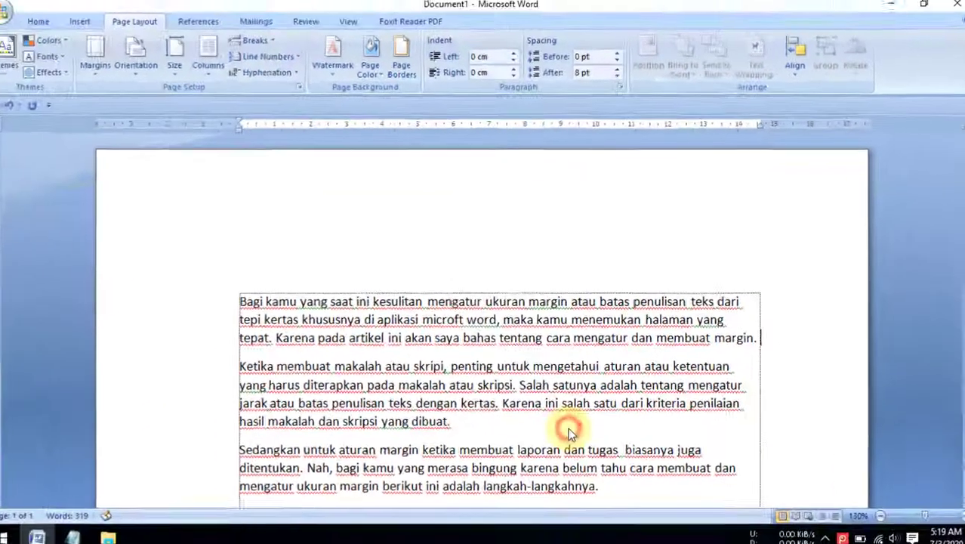